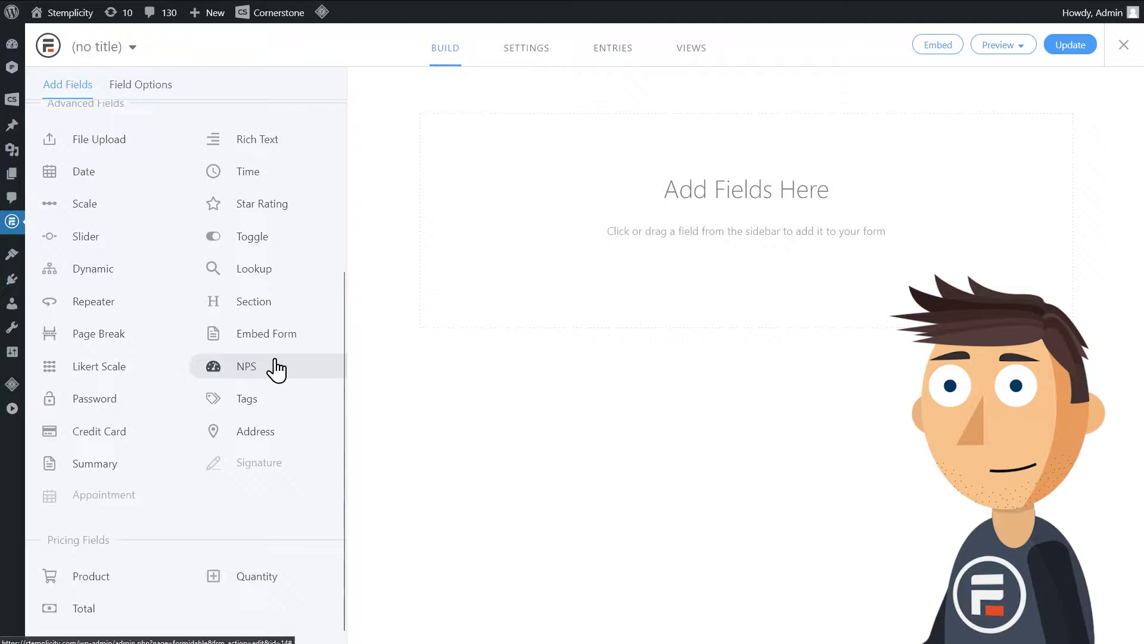
# Drop an NPS 0–10 'How likely are you to recommend us' question onto the empty form and select it.
pyautogui.moveTo(274, 368); pyautogui.dragTo(544, 235)
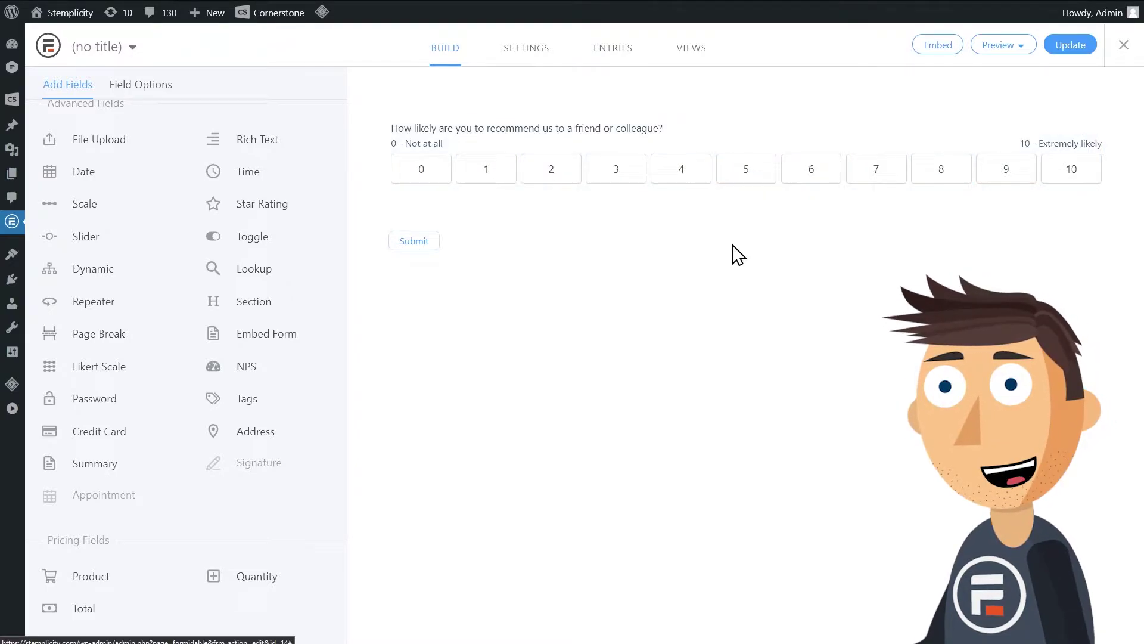
pyautogui.click(686, 137)
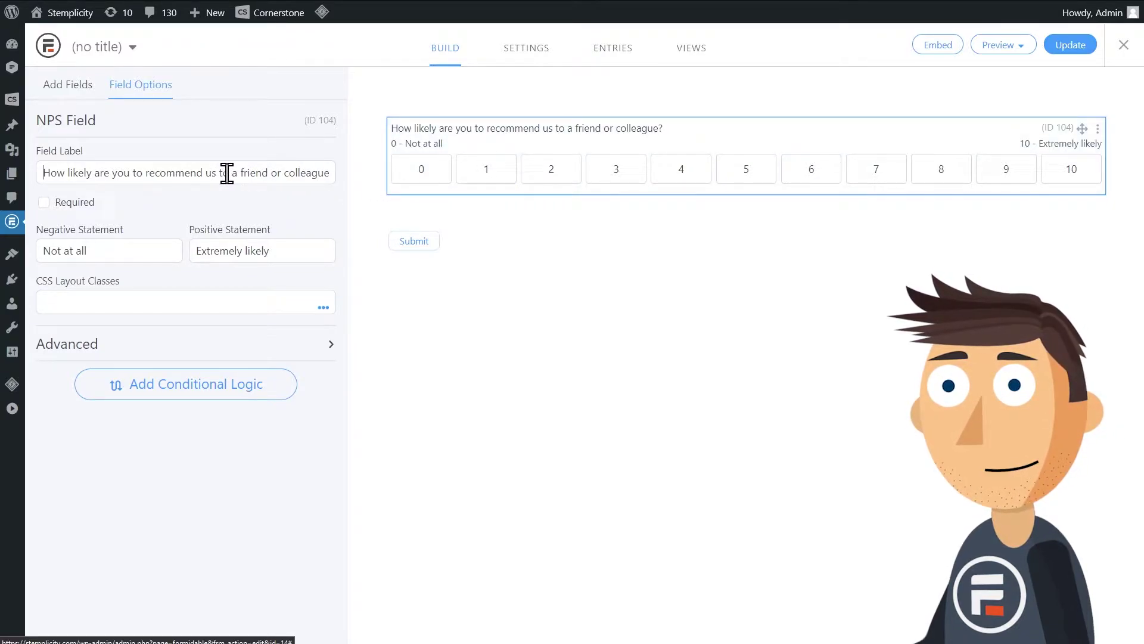
# Replace 'a friend or colleague?' in the NPS question label with new wording beginning 'some'.
pyautogui.moveTo(232, 173); pyautogui.dragTo(367, 173)
pyautogui.write('some')
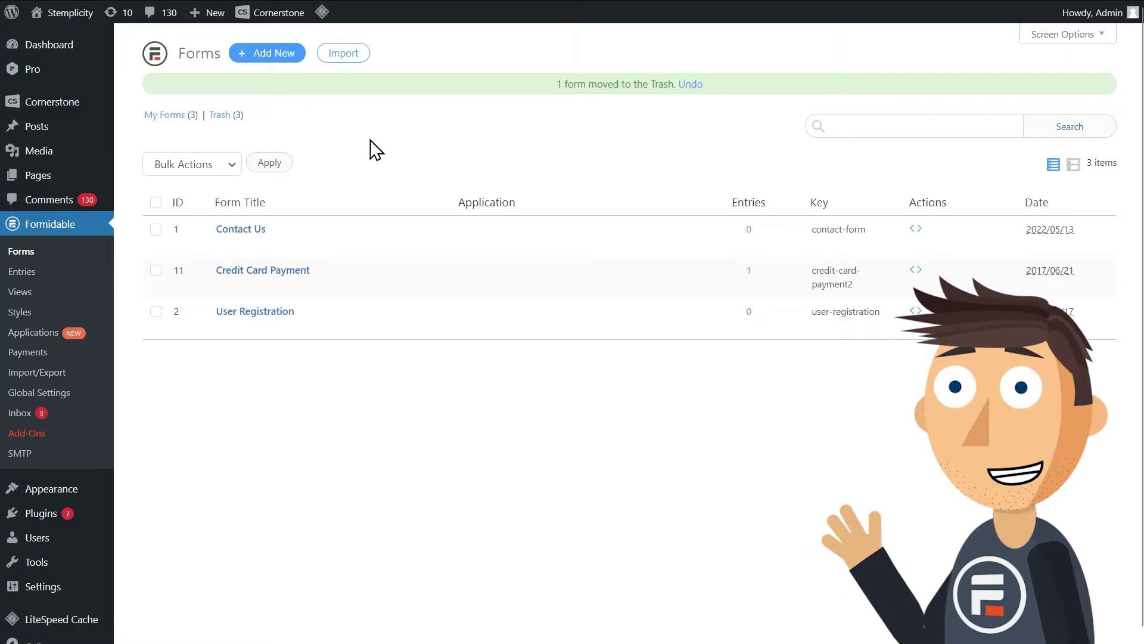
# Create a new form from the Net Promoter Score (NPS) Survey template, keeping its prefilled name.
pyautogui.click(272, 60)
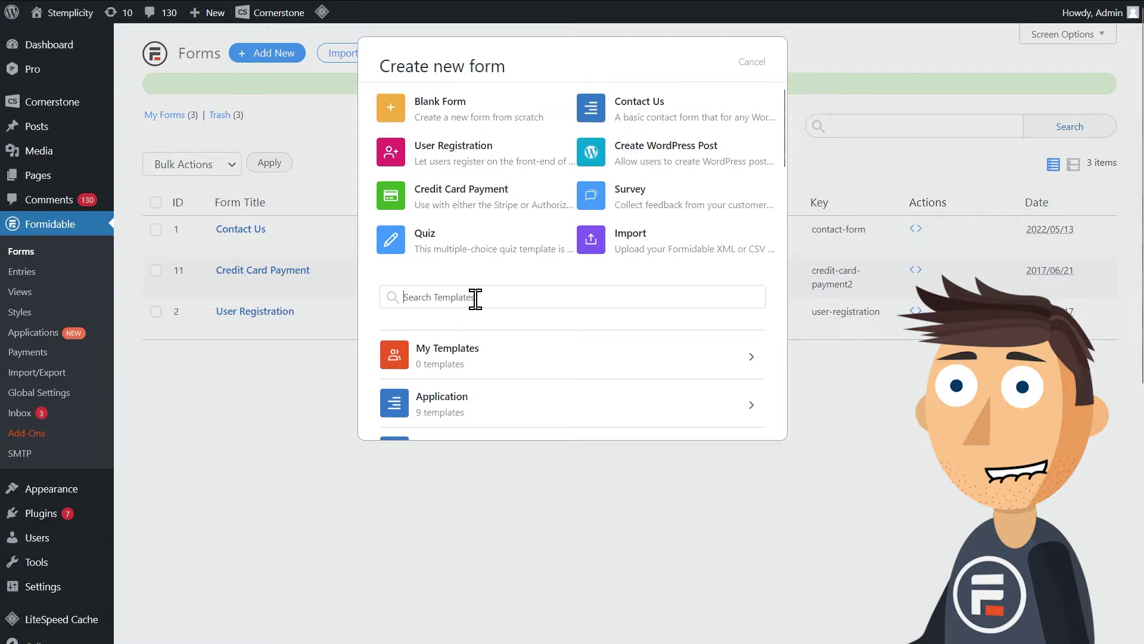
pyautogui.write('NPS')
pyautogui.click(560, 411)
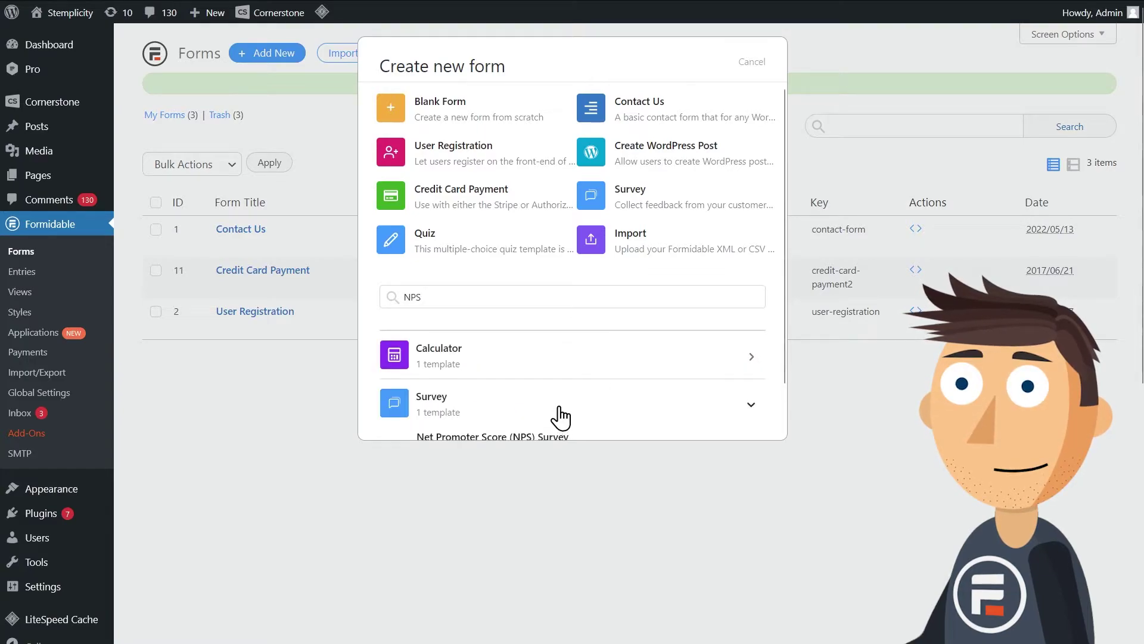
pyautogui.scroll(-1, 560, 417)
pyautogui.click(749, 391)
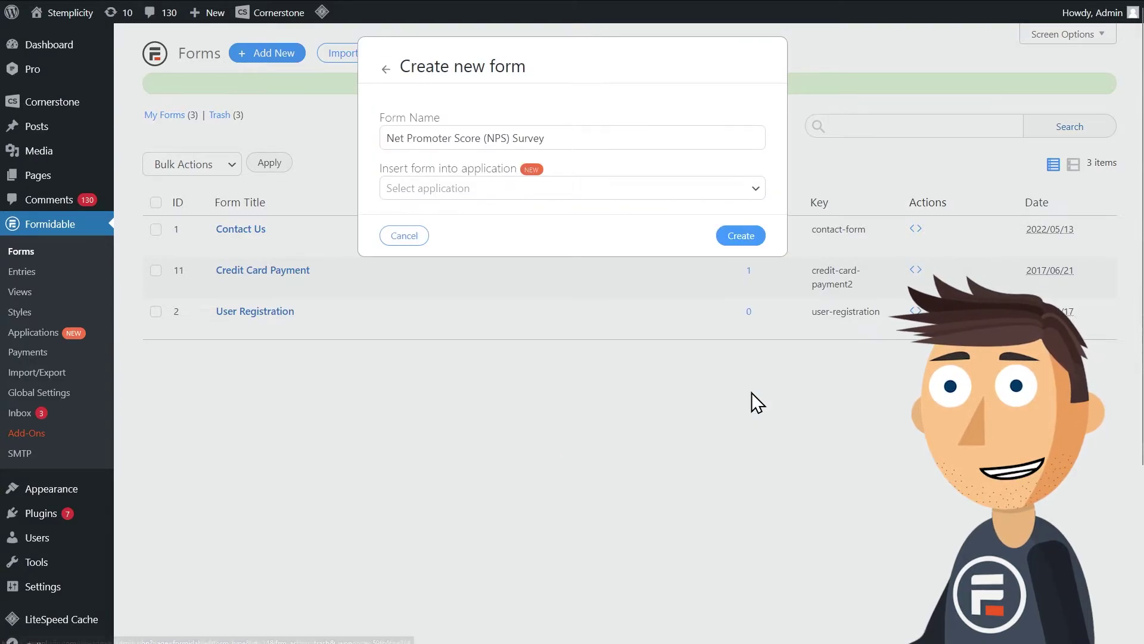
pyautogui.click(735, 237)
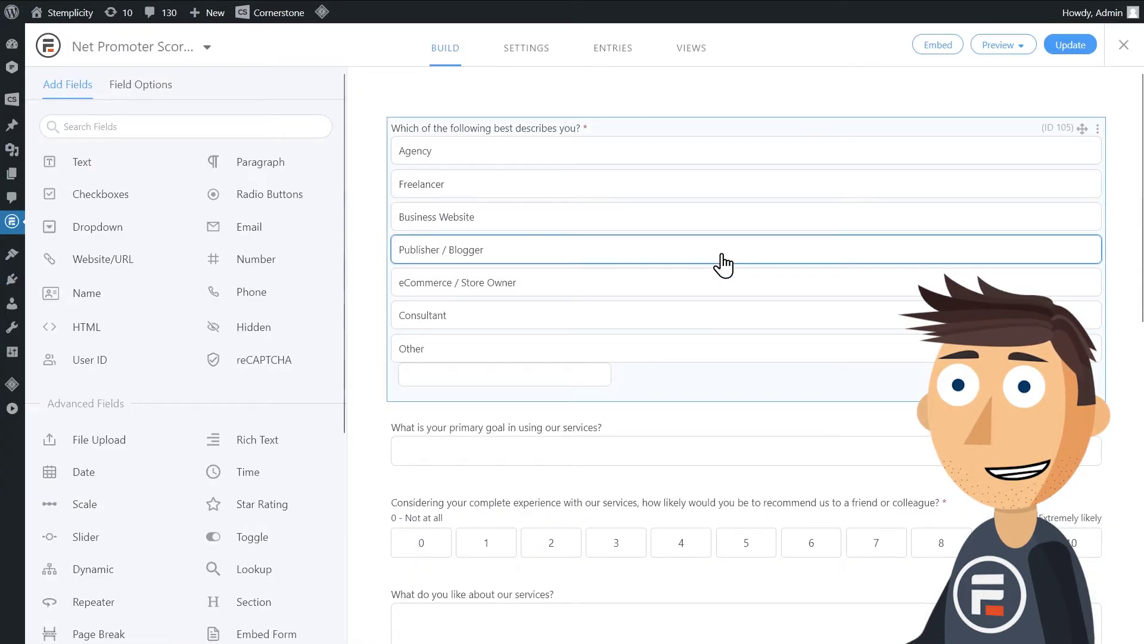
# Review the template's questions and select 'What is your primary goal in using our services?'.
pyautogui.scroll(-5, 723, 263)
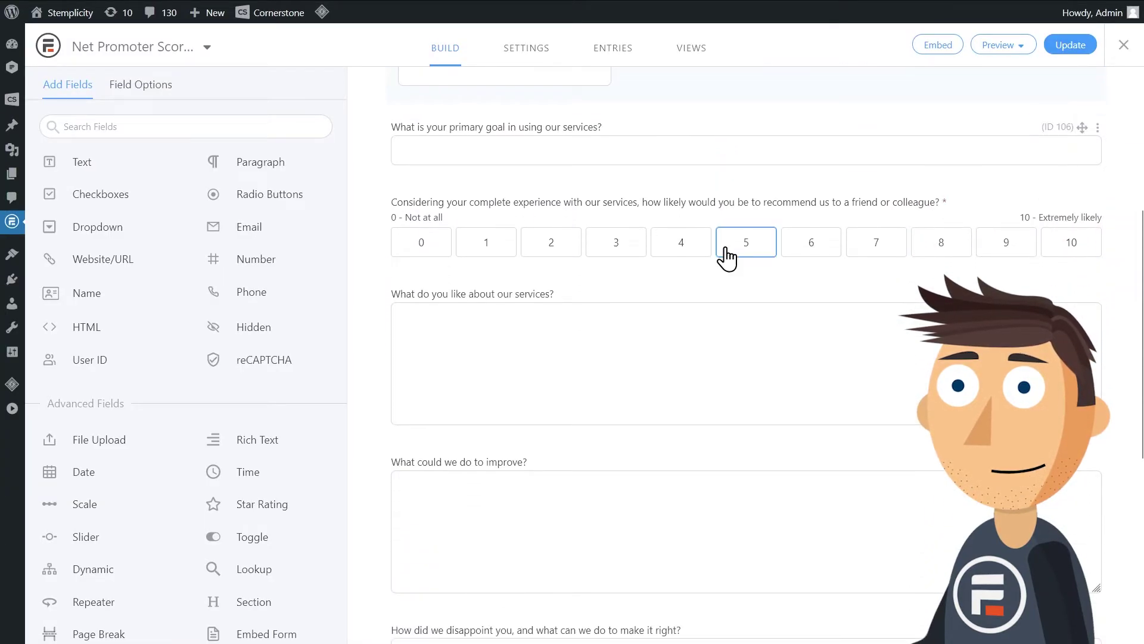
pyautogui.scroll(-6, 726, 256)
pyautogui.scroll(5, 725, 248)
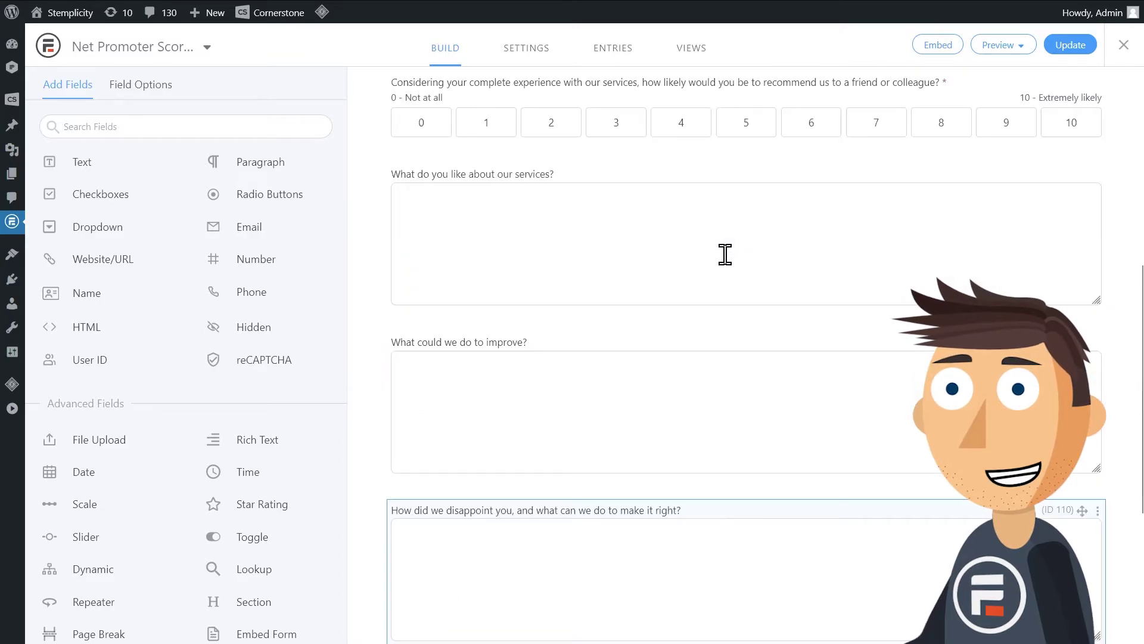
pyautogui.scroll(7, 726, 255)
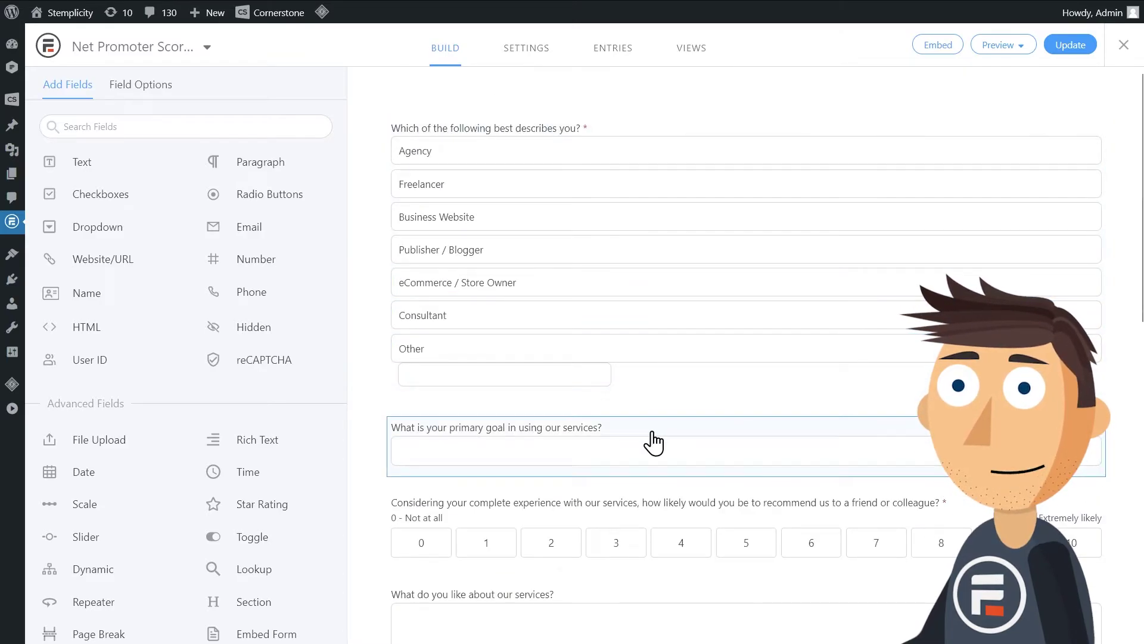
pyautogui.click(654, 442)
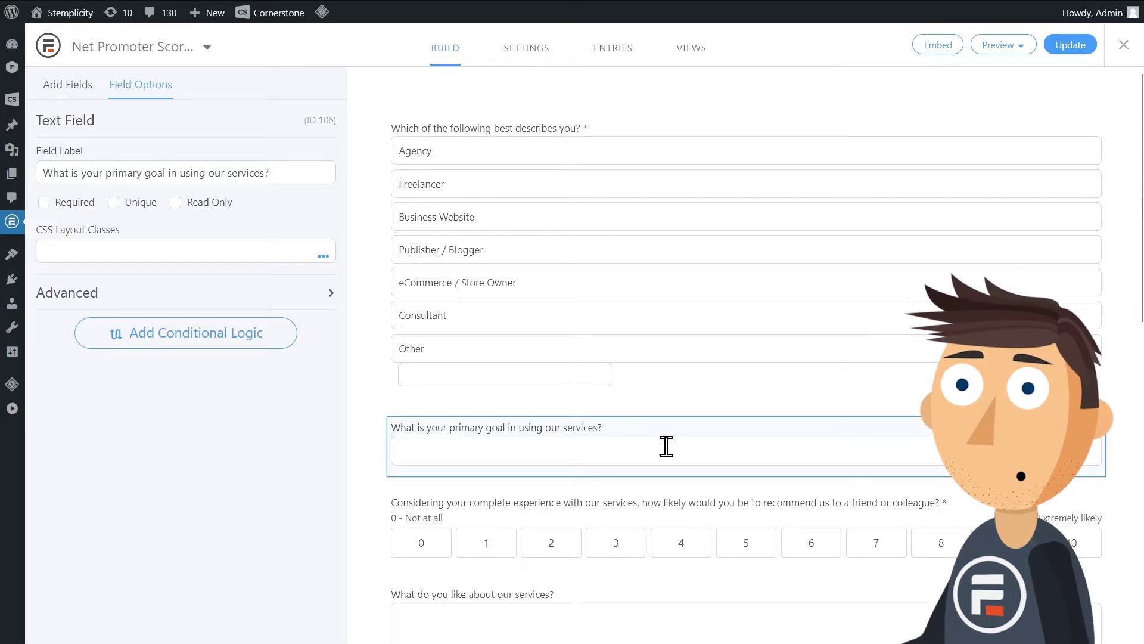
# Delete the 'Which of the following best describes you?' radio question and confirm the deletion.
pyautogui.click(690, 133)
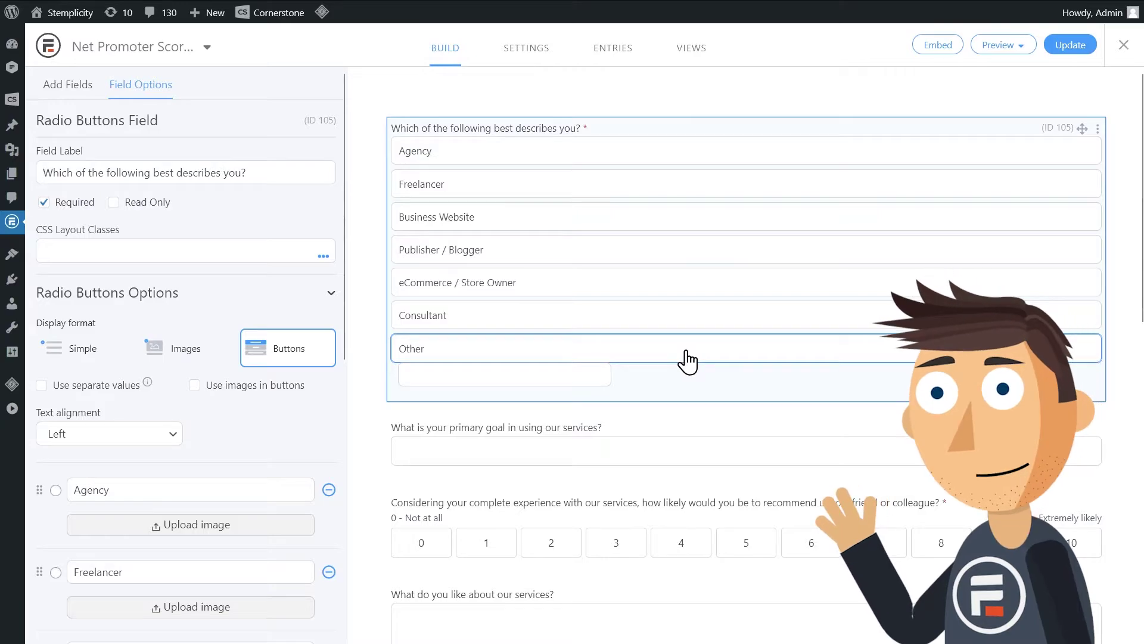
pyautogui.click(1098, 128)
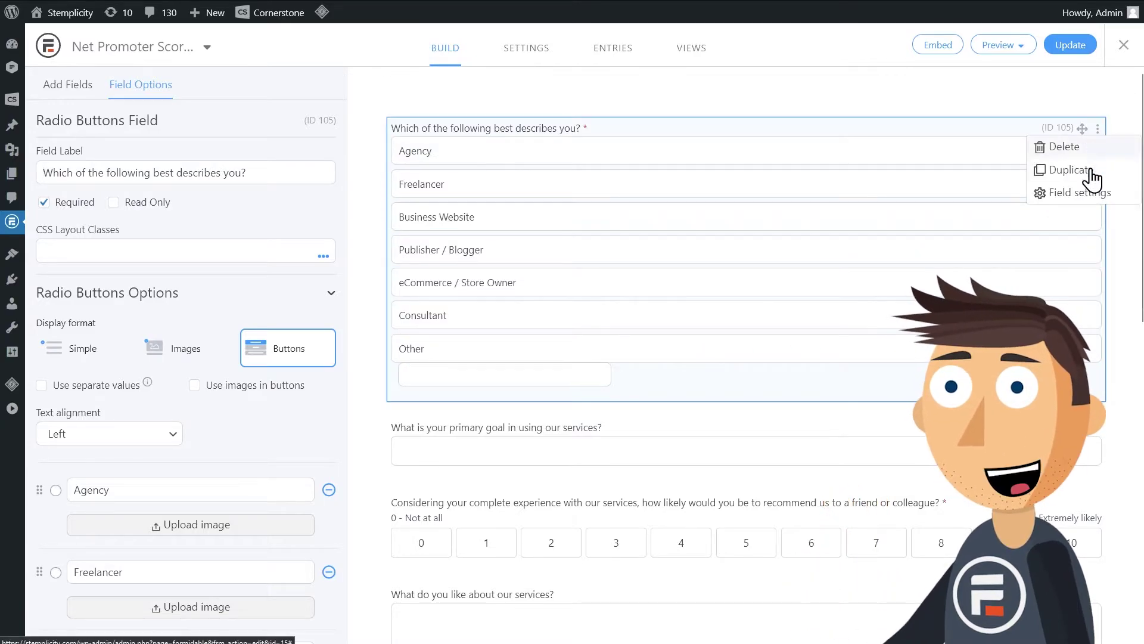
pyautogui.click(1066, 148)
pyautogui.click(630, 333)
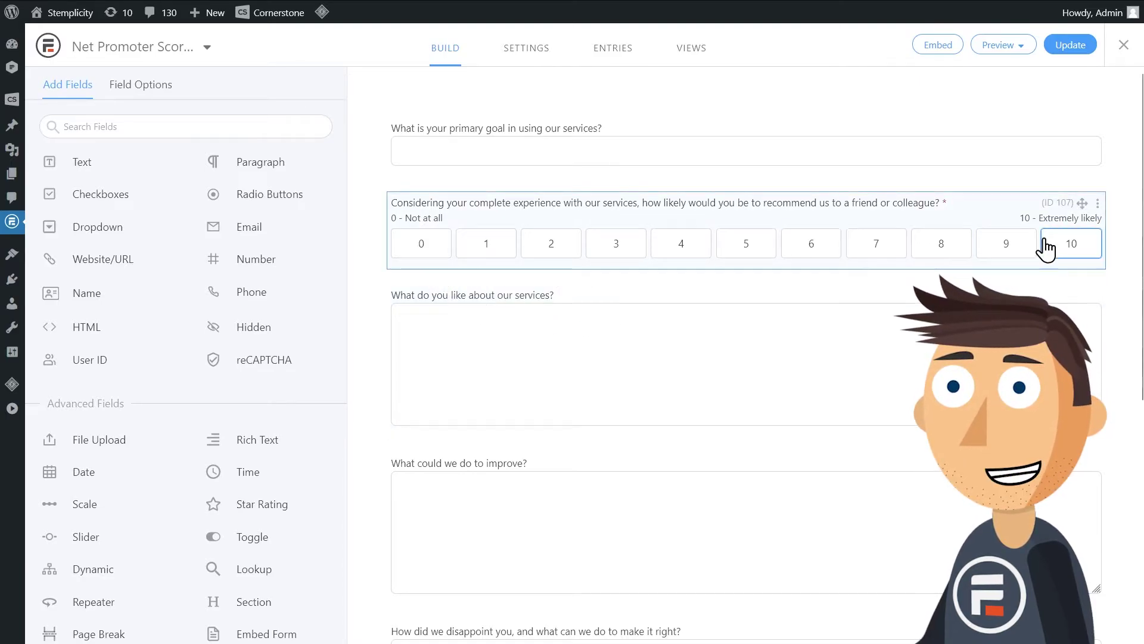
# Check the score conditions on the like, improve and disappoint questions, ending on the add-one-feature question.
pyautogui.scroll(-2, 655, 310)
pyautogui.click(620, 285)
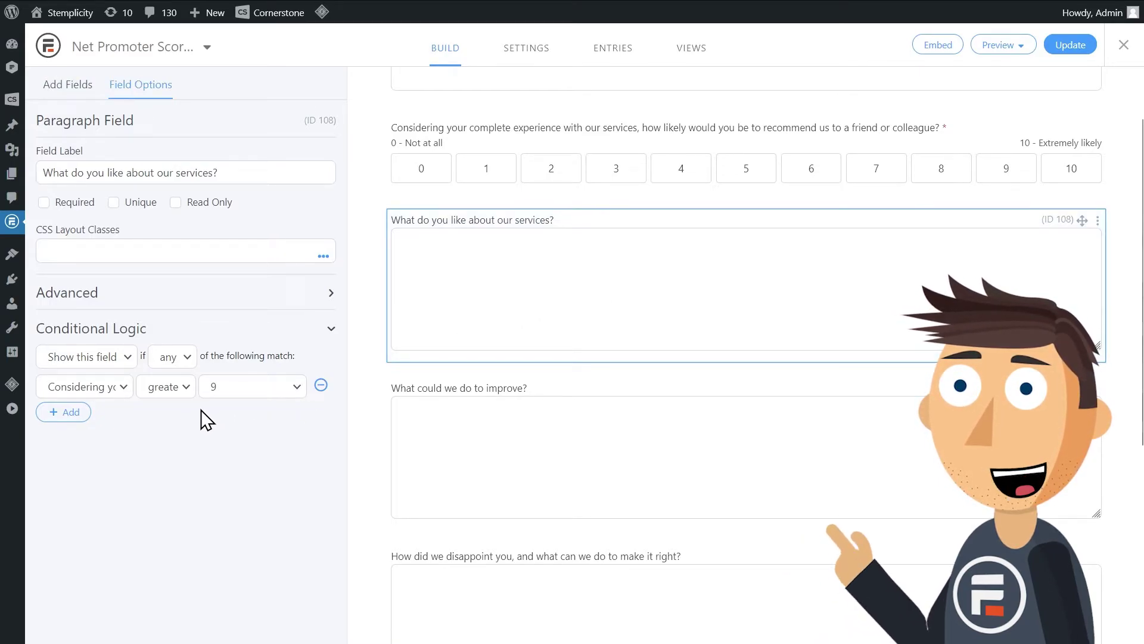
pyautogui.click(510, 462)
pyautogui.scroll(-4, 437, 412)
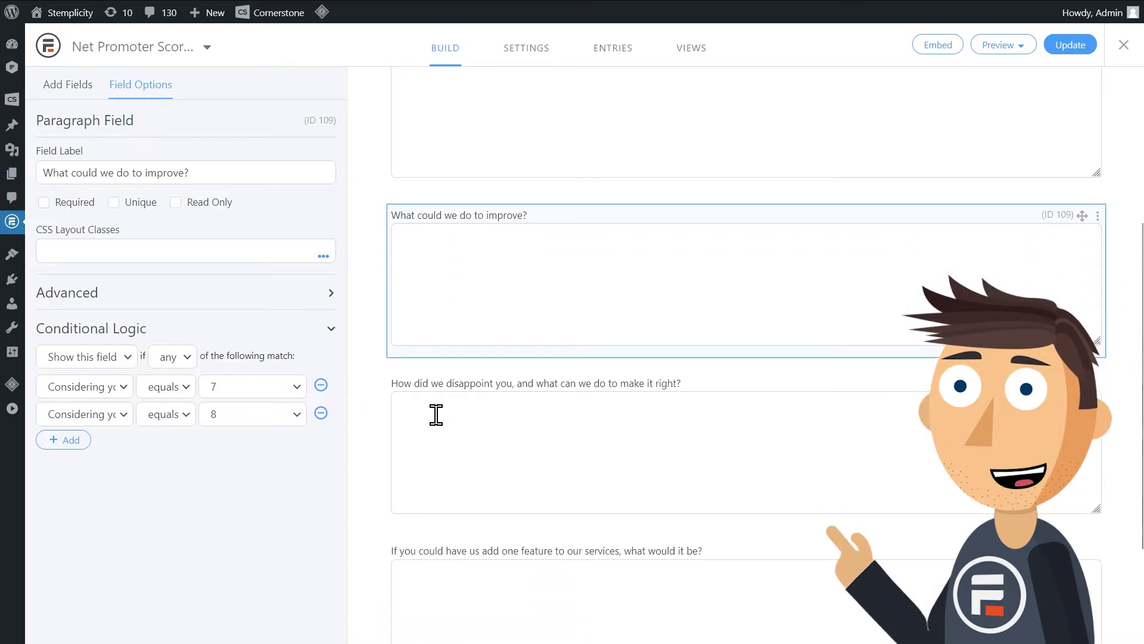
pyautogui.click(477, 419)
pyautogui.scroll(-2, 495, 434)
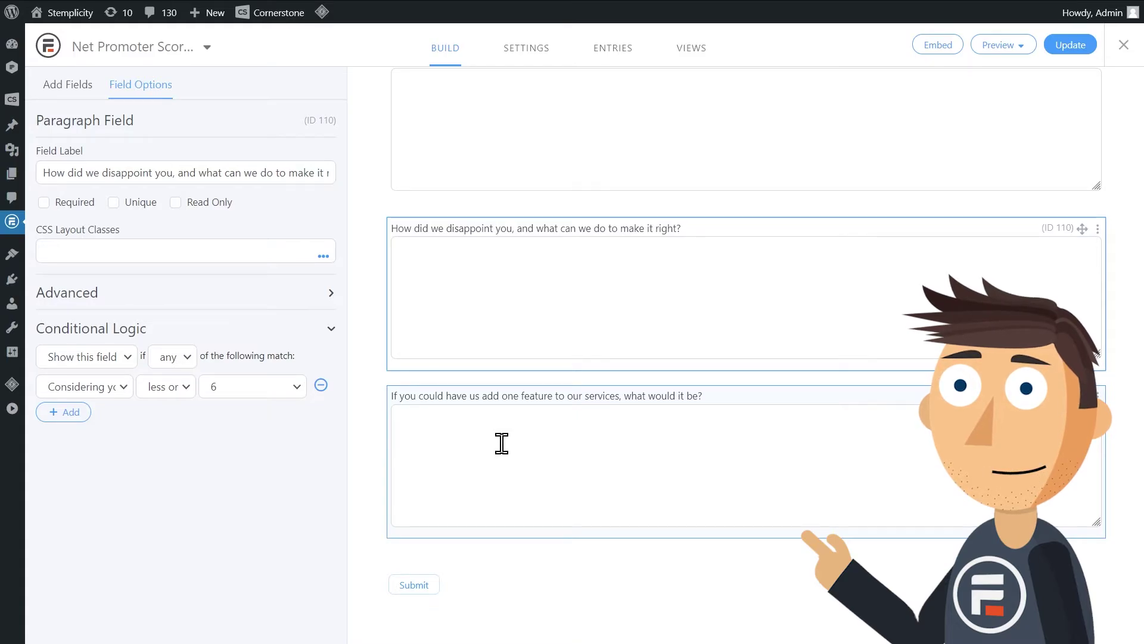
pyautogui.click(501, 444)
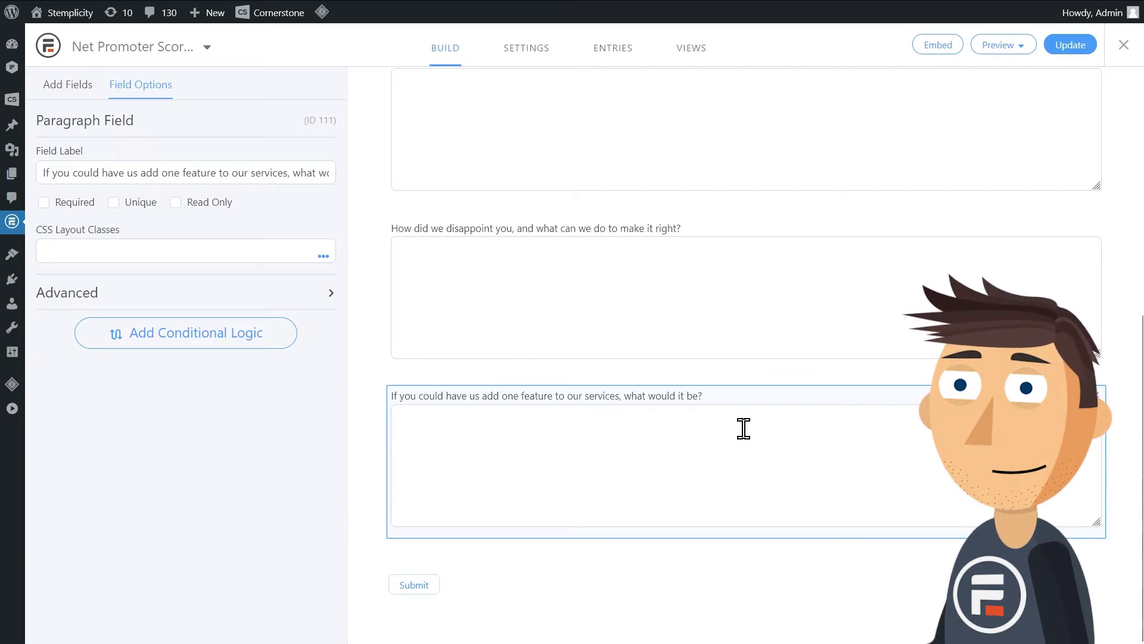
# Duplicate the add-one-feature question and relabel the copy 'What features do you value most?'.
pyautogui.click(1126, 395)
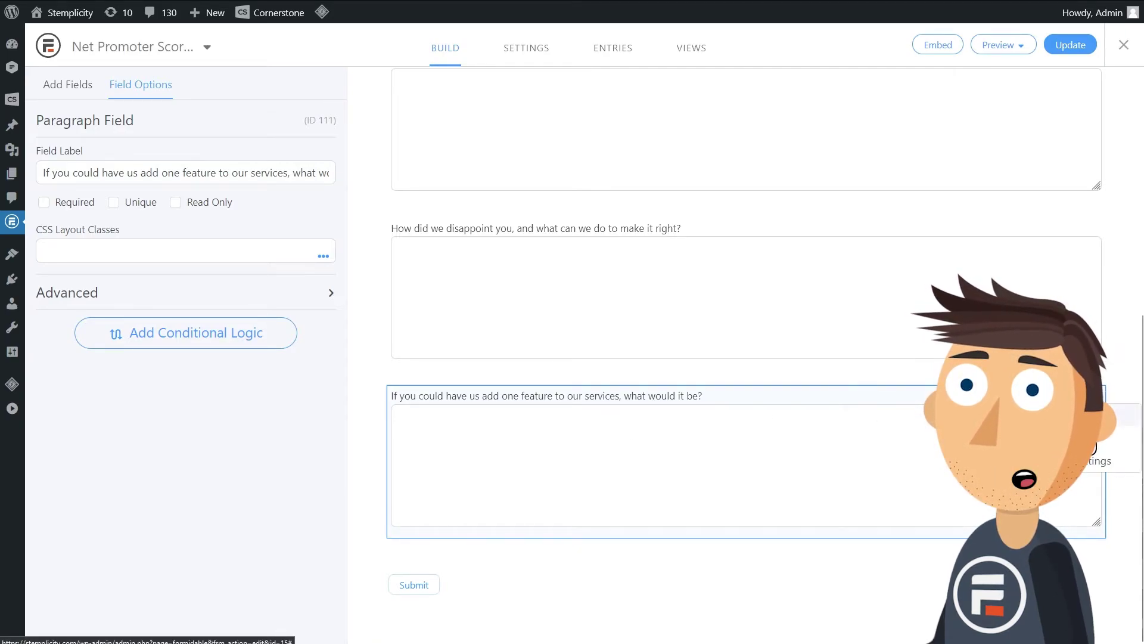
pyautogui.click(1108, 438)
pyautogui.scroll(-3, 864, 447)
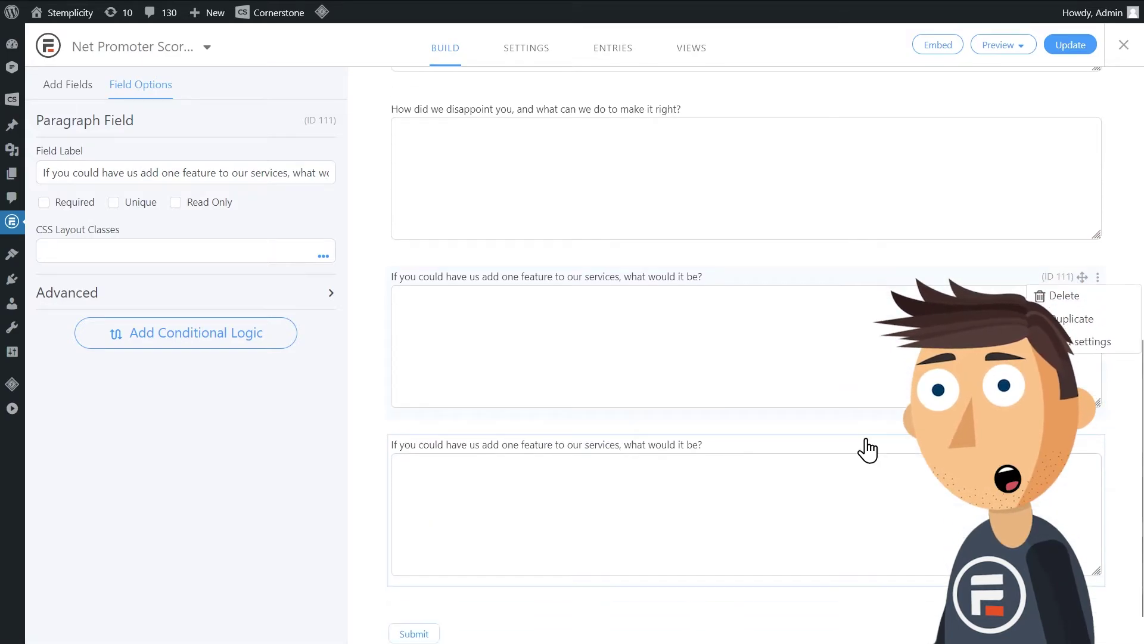
pyautogui.click(538, 460)
pyautogui.tripleClick(110, 173)
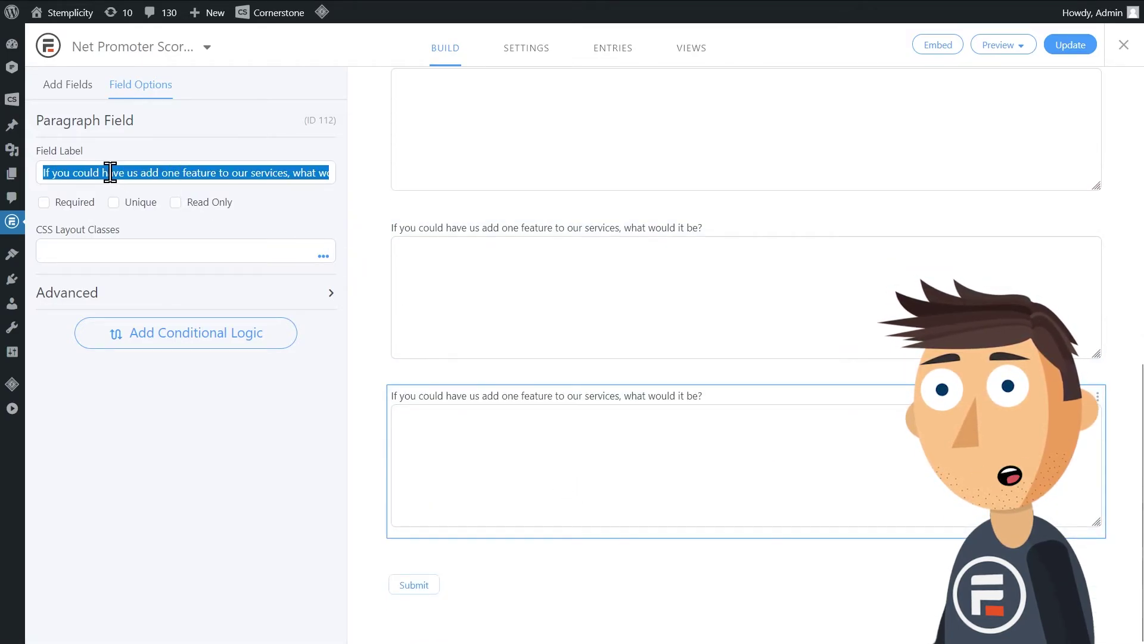
pyautogui.write('What features do you value most?')
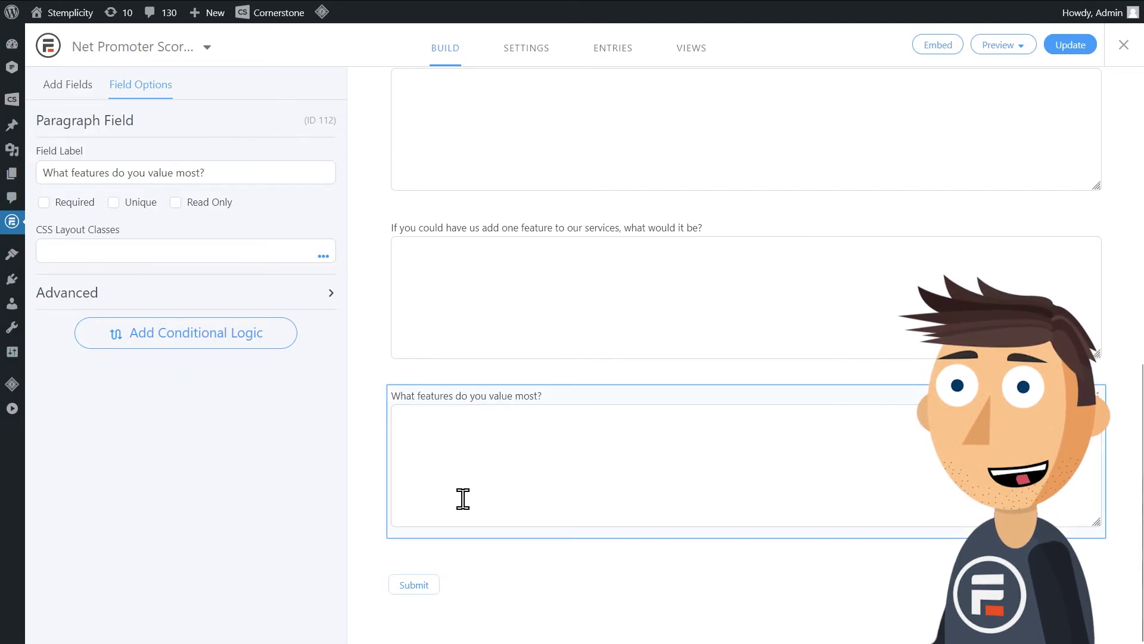
# Show the add-one-feature question only when the recommendation score is greater than a chosen threshold.
pyautogui.click(477, 340)
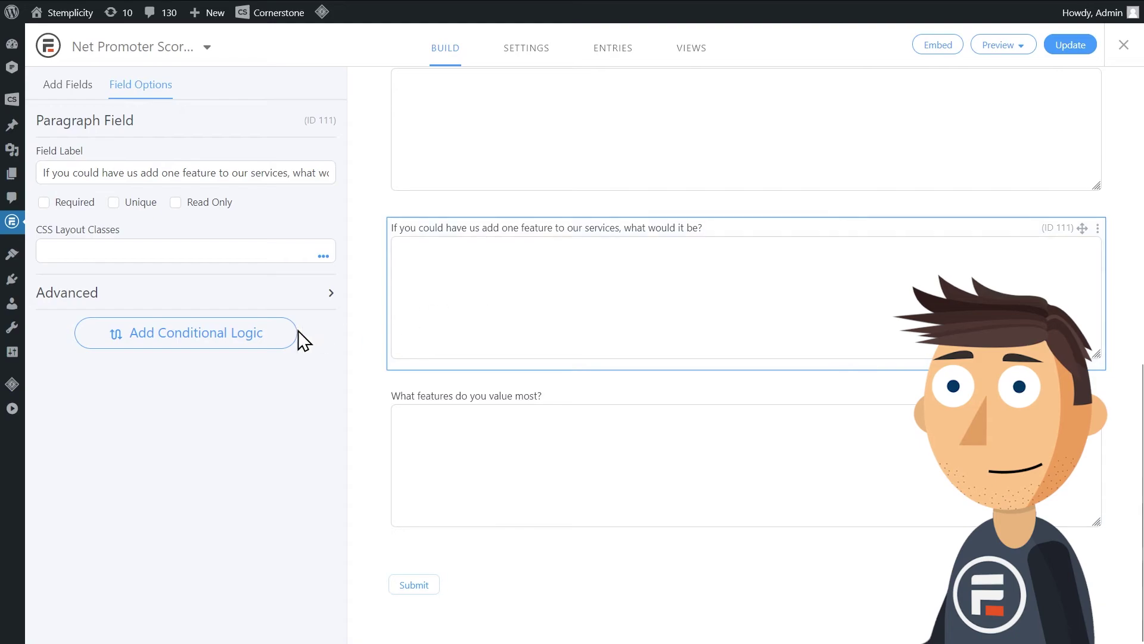
pyautogui.click(268, 342)
pyautogui.click(116, 389)
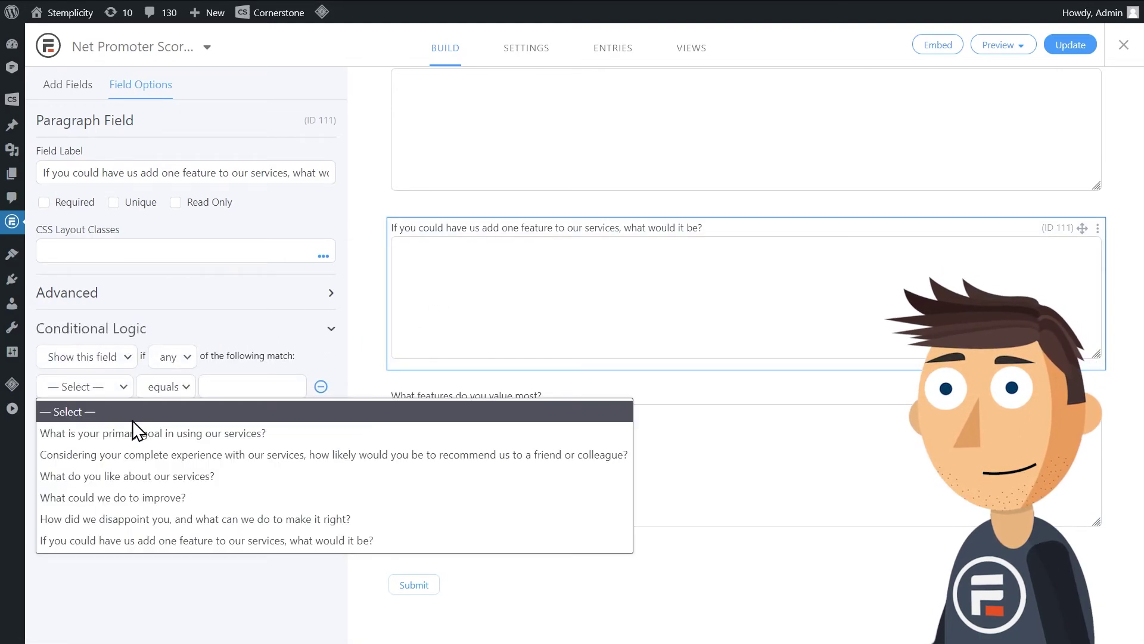
pyautogui.click(141, 454)
pyautogui.click(189, 388)
pyautogui.click(167, 453)
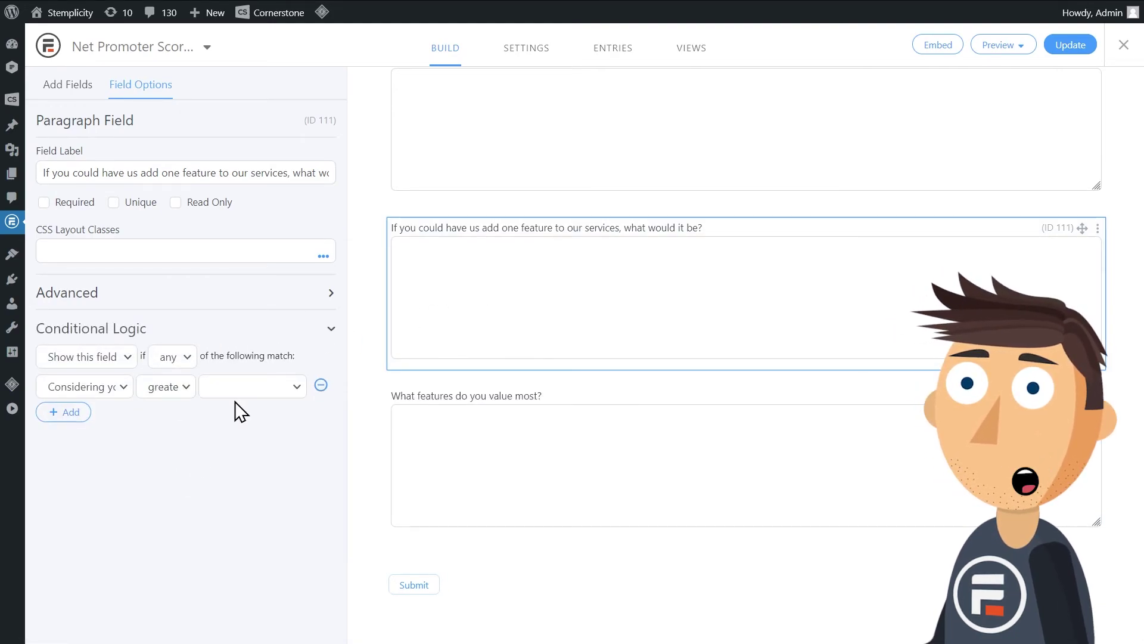
pyautogui.click(236, 388)
pyautogui.click(222, 260)
# Start a display condition on 'What features do you value most?' based on the recommendation score.
pyautogui.click(453, 401)
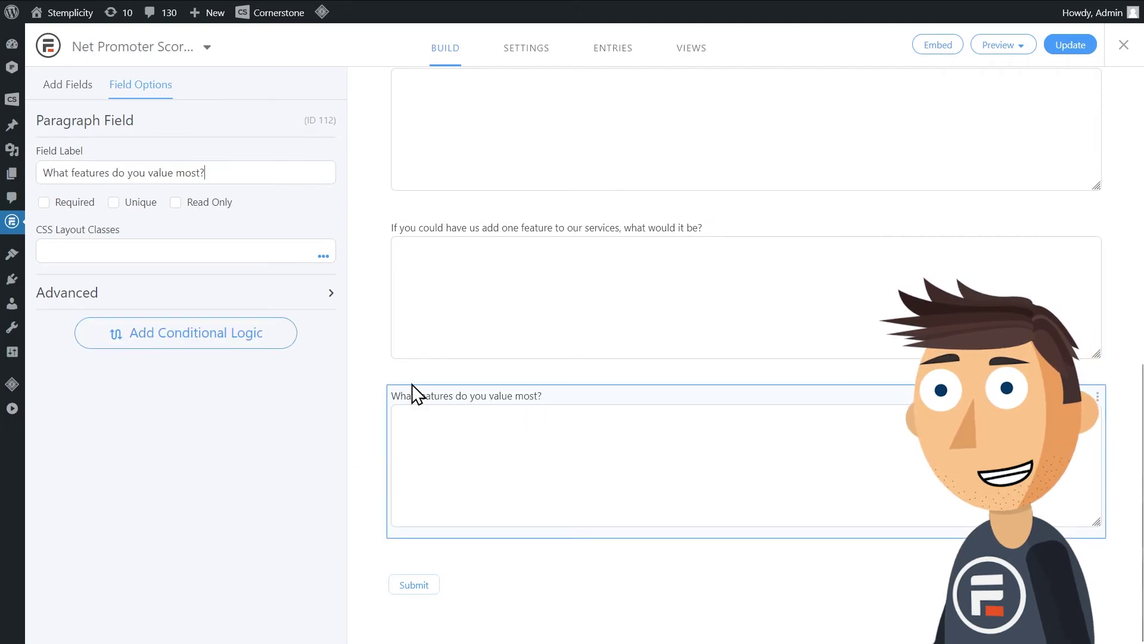
pyautogui.click(173, 341)
pyautogui.click(115, 389)
pyautogui.click(125, 447)
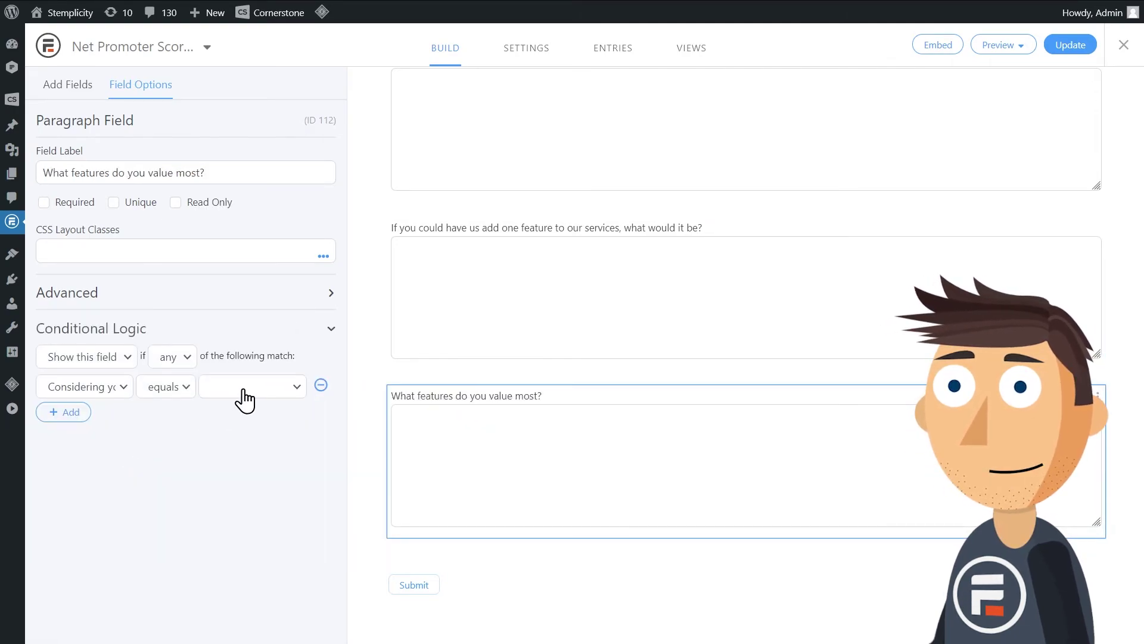